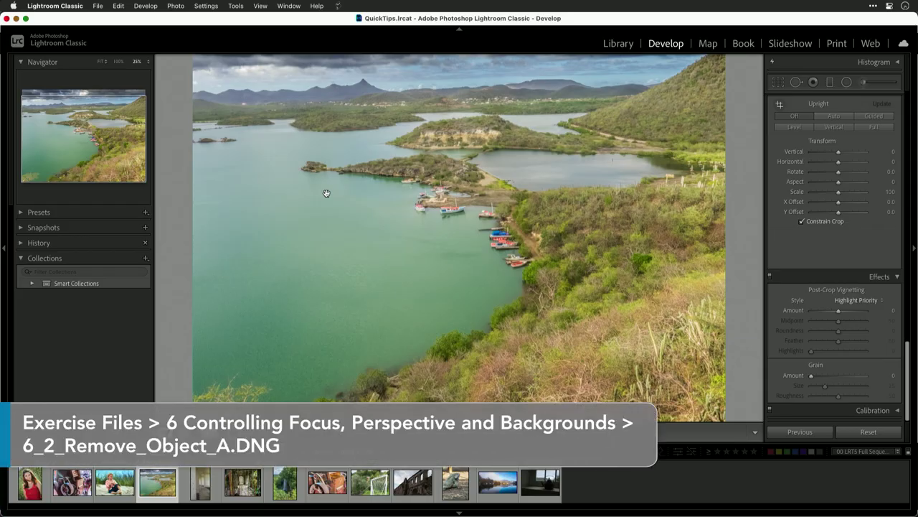
Zoom in to the lake photo's lower-left corner and open the Spot Removal brush settings
key("super+equal")
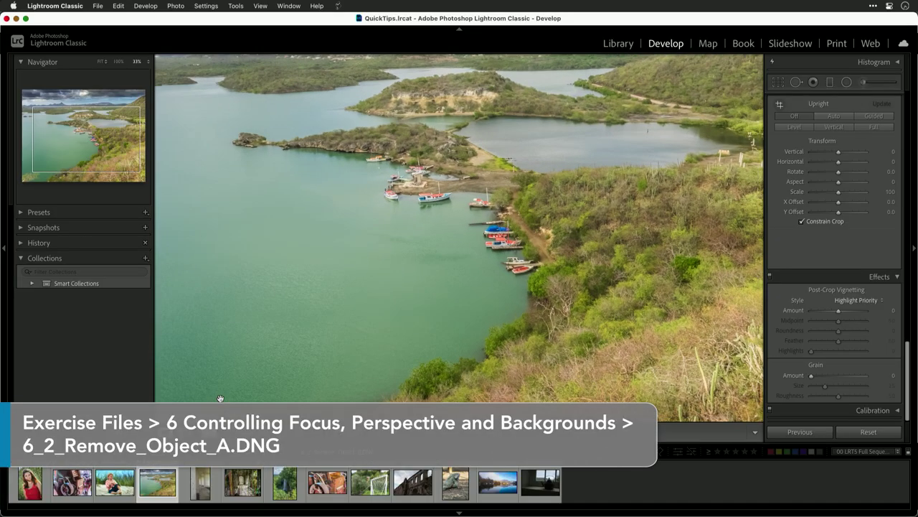
scroll(220, 399, "down", 10)
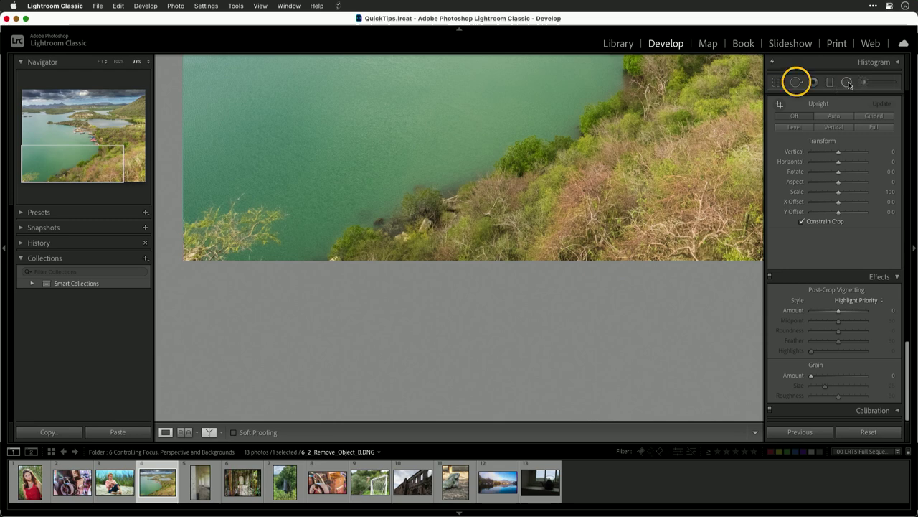
left_click(795, 83)
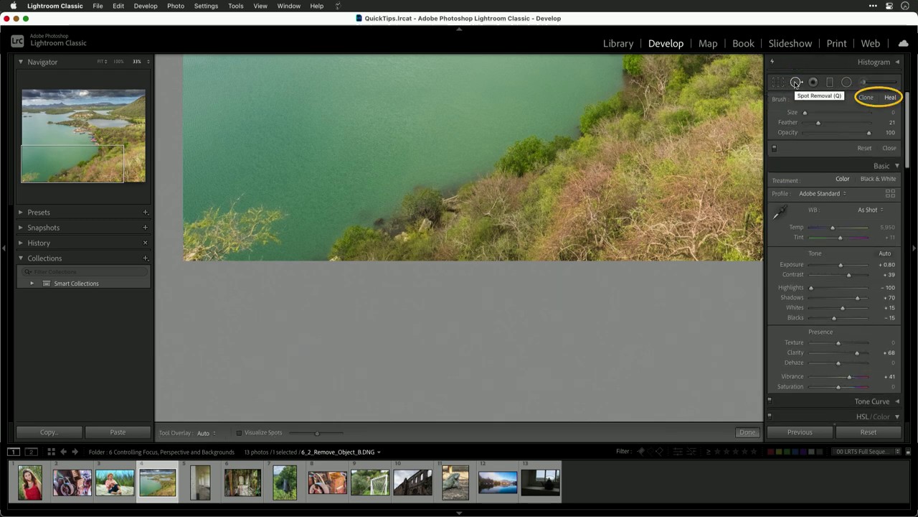
Clone over the lower-left tree with a size-78 brush, sampling open water just above it
left_click(866, 97)
key("bracketright")
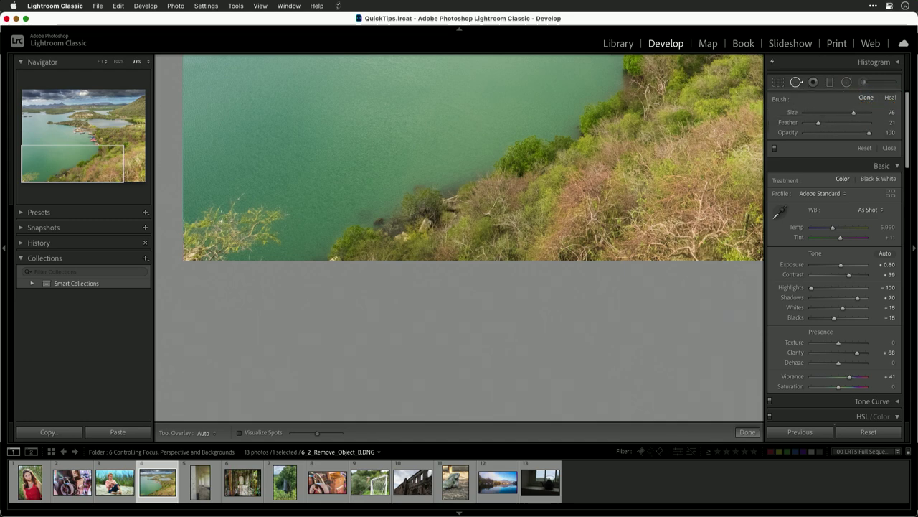
key("bracketright")
mouse_move(190, 233)
left_mouse_down()
mouse_move(248, 259)
mouse_move(203, 235)
mouse_move(203, 225)
mouse_move(223, 224)
mouse_move(229, 209)
mouse_move(245, 234)
mouse_move(258, 216)
mouse_move(259, 241)
mouse_move(274, 211)
mouse_move(266, 240)
left_mouse_up()
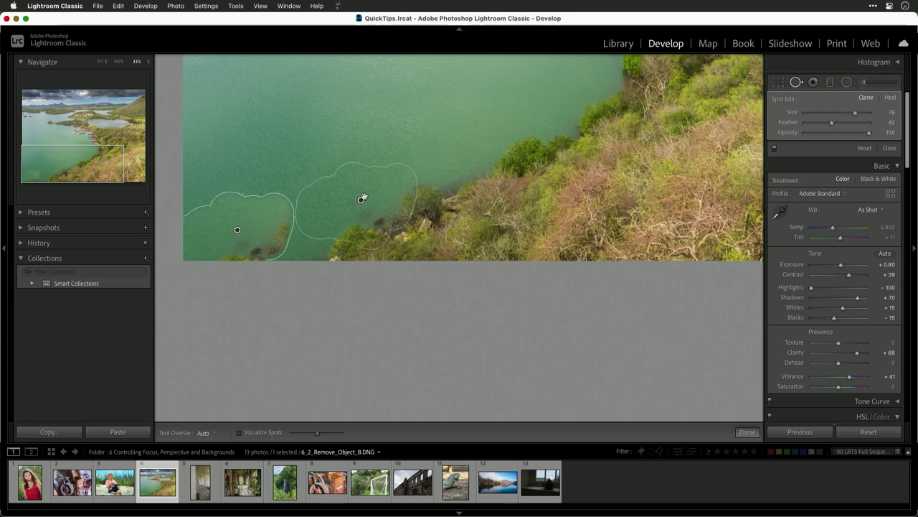
mouse_move(361, 200)
left_mouse_down()
mouse_move(361, 155)
mouse_move(239, 143)
left_mouse_up()
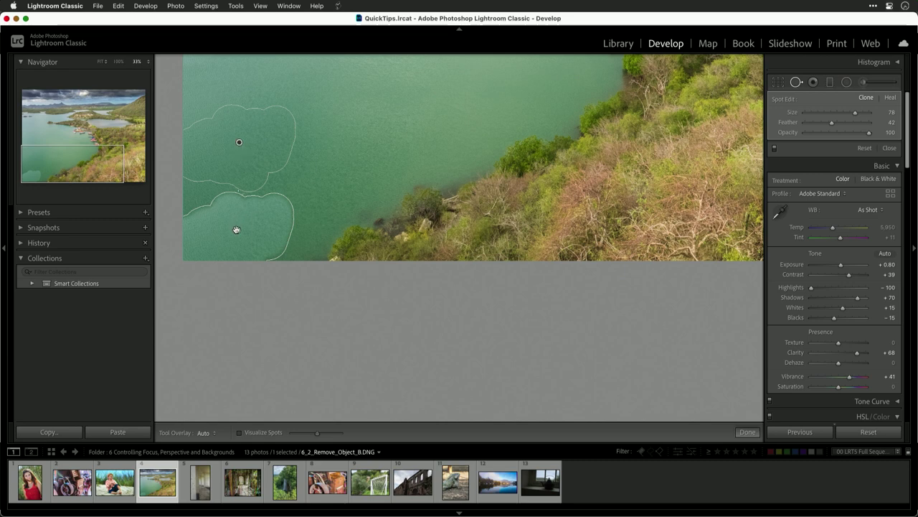
Delete the clone spot and heal the lower-left bush, sourcing from open water in the centre
key("Delete")
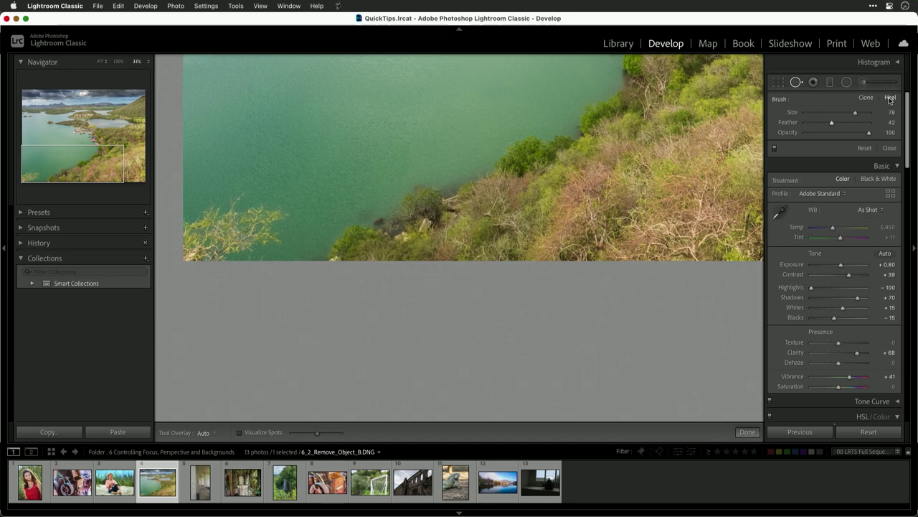
mouse_move(242, 203)
left_mouse_down()
mouse_move(195, 219)
mouse_move(192, 241)
mouse_move(203, 247)
mouse_move(231, 225)
mouse_move(245, 228)
mouse_move(218, 246)
mouse_move(254, 244)
mouse_move(259, 214)
mouse_move(246, 214)
mouse_move(272, 220)
mouse_move(259, 249)
mouse_move(280, 214)
left_mouse_up()
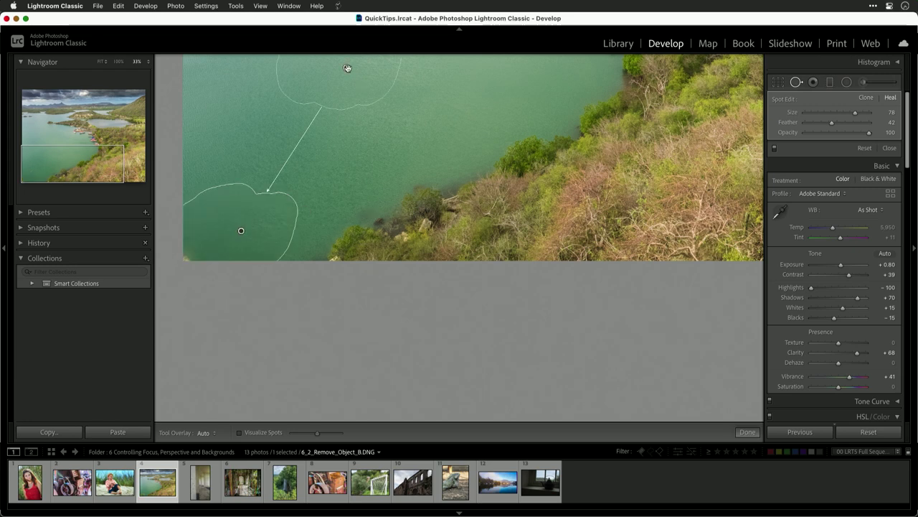
left_click_drag(347, 68, 342, 145)
Open the boy-on-sand photo, try a heal stroke on the grass tuft, then undo it
left_click(114, 482)
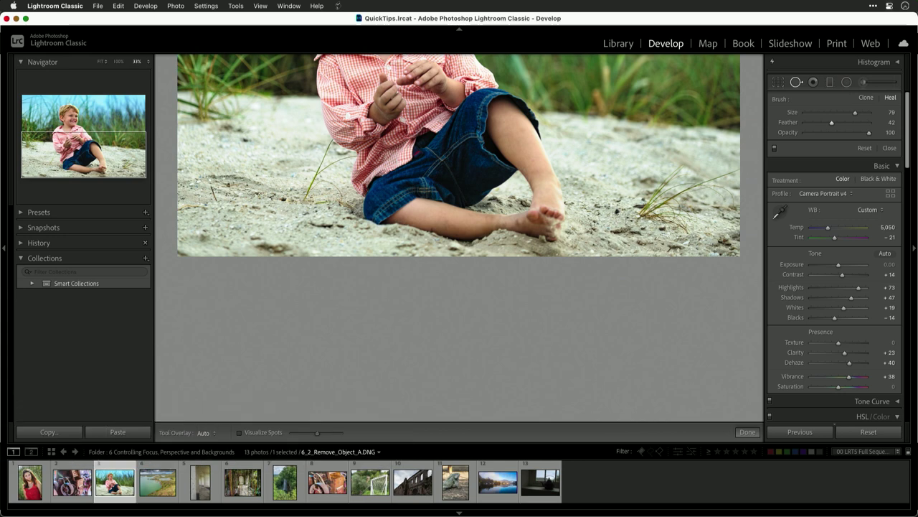
mouse_move(637, 222)
left_mouse_down()
mouse_move(665, 180)
mouse_move(655, 210)
mouse_move(689, 223)
mouse_move(665, 208)
mouse_move(729, 176)
left_mouse_up()
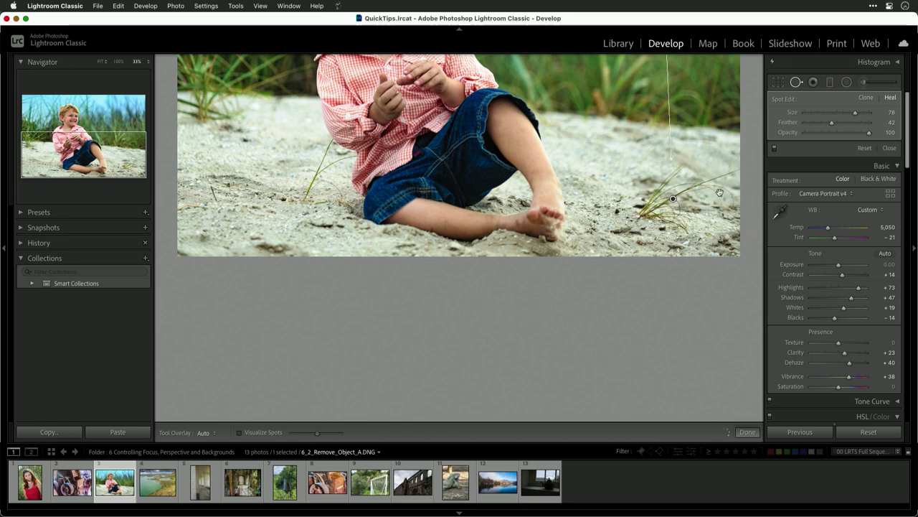
key("super+minus")
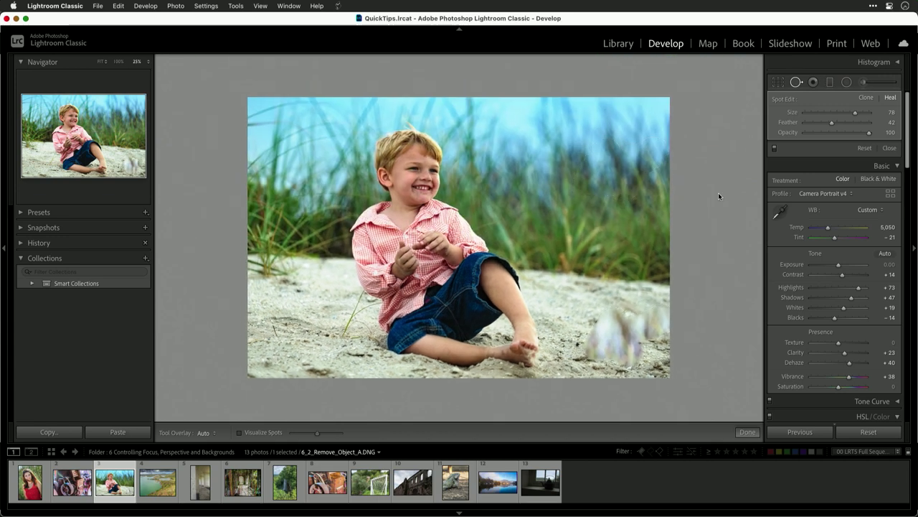
key("super+z")
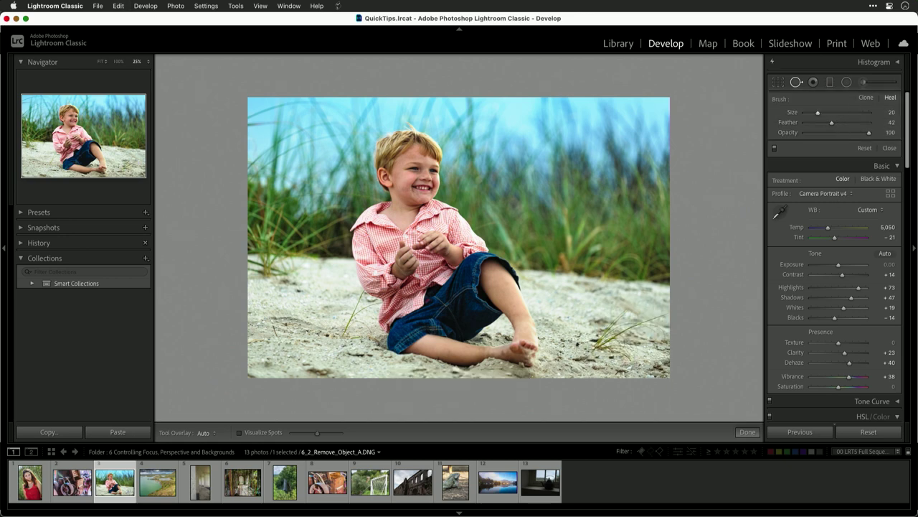
Zoom to the boy's foot and heal the grass tuft, sourcing plain sand to its left
key("super+equal")
key("super+equal")
key("super+equal")
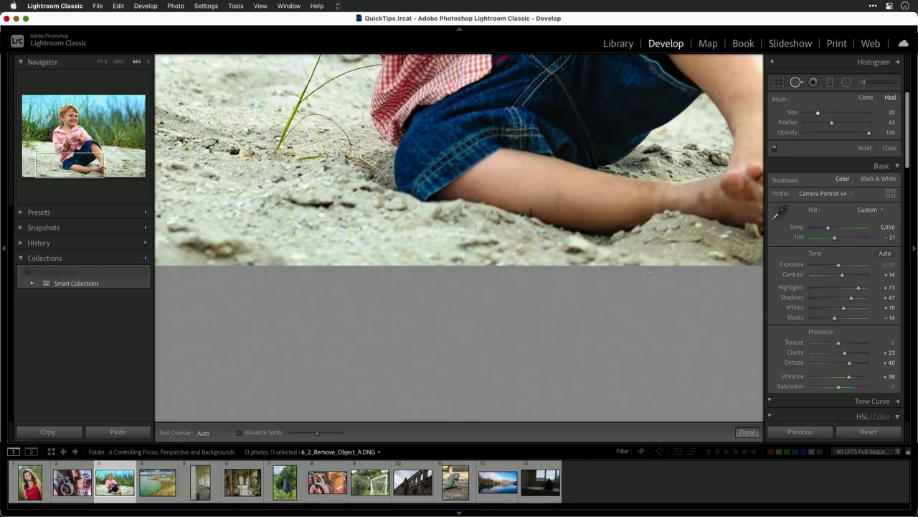
key("space")
left_click_drag(673, 227, 213, 310)
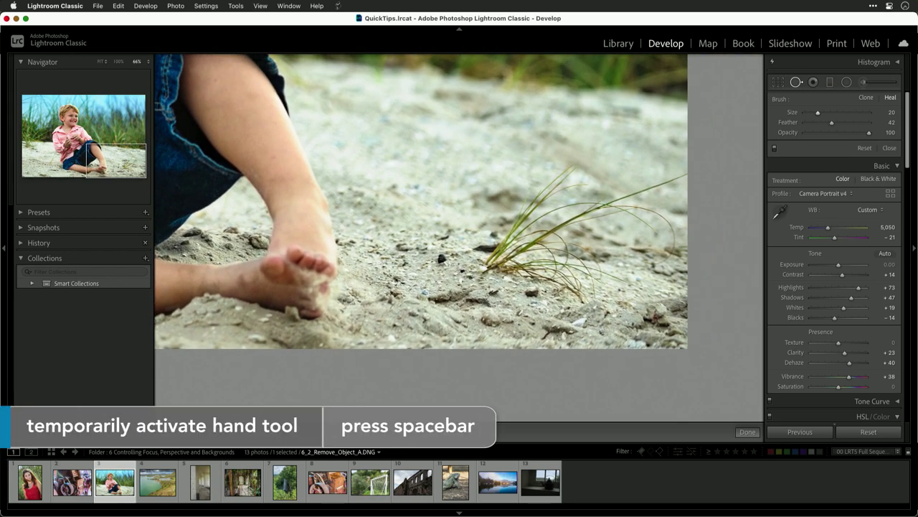
scroll(503, 257, "up", 3)
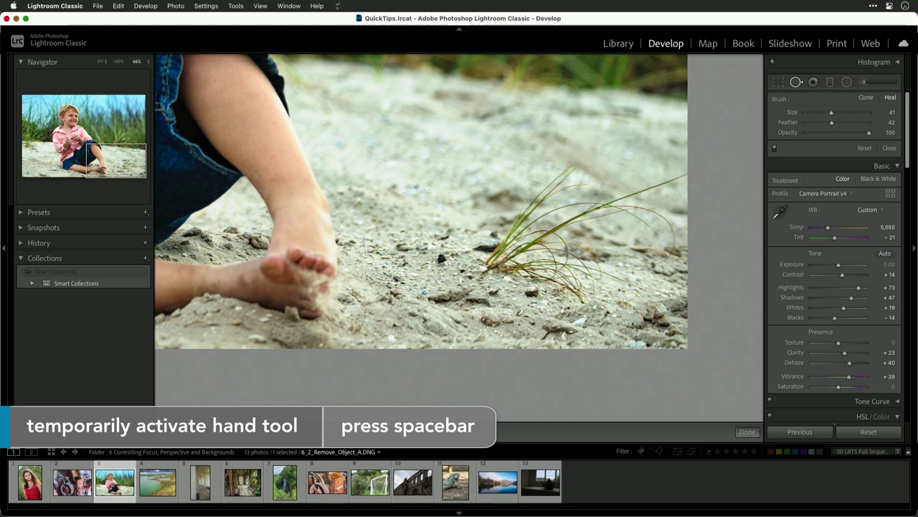
left_click_drag(488, 266, 572, 167)
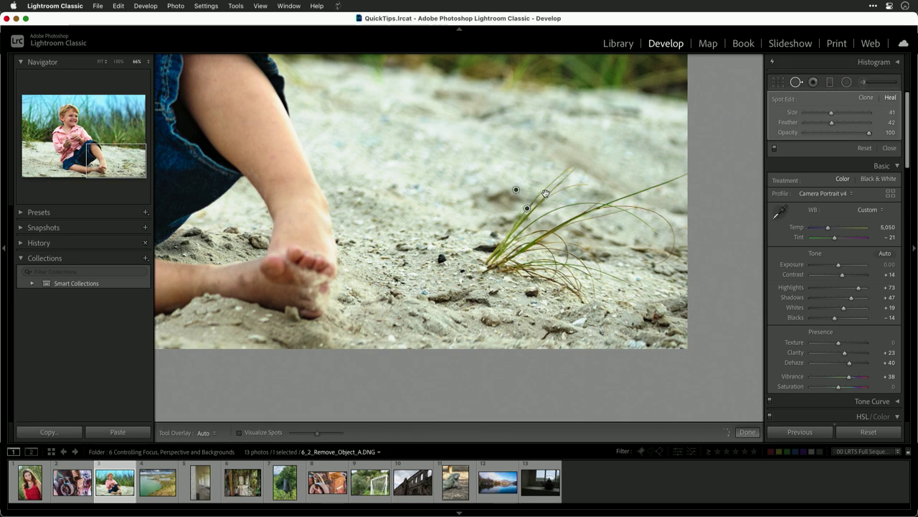
mouse_move(528, 208)
left_mouse_down()
mouse_move(580, 184)
mouse_move(468, 192)
left_mouse_up()
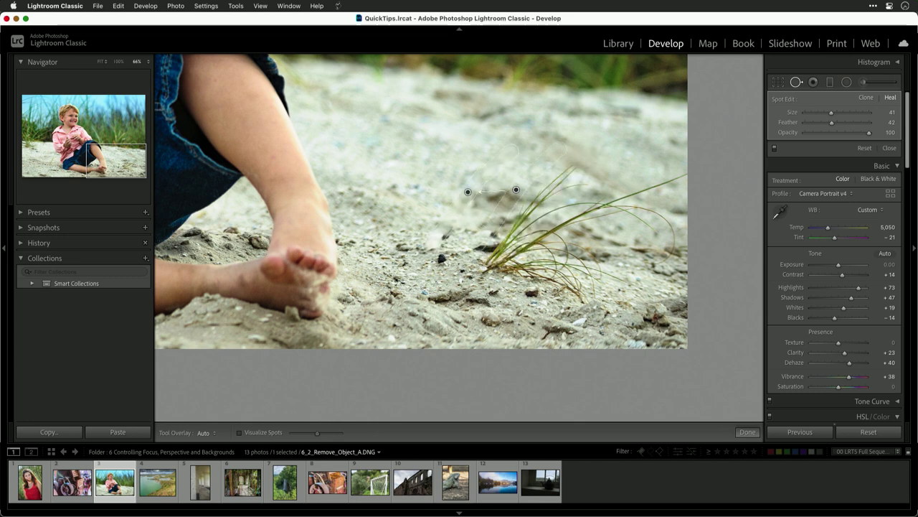
Paint more heal strokes over the tuft's base and up along its grass blades
left_click_drag(481, 266, 568, 166)
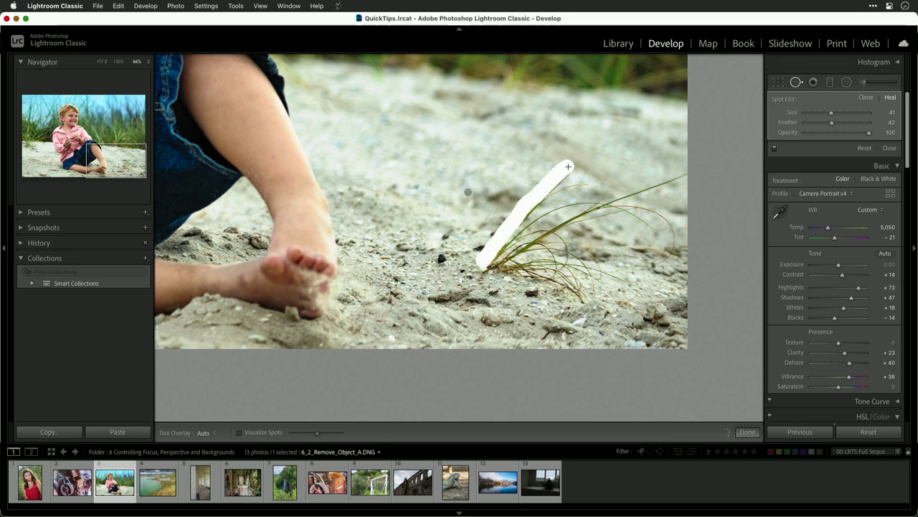
mouse_move(529, 208)
left_mouse_down()
mouse_move(583, 184)
mouse_move(554, 189)
mouse_move(559, 184)
mouse_move(485, 265)
left_mouse_up()
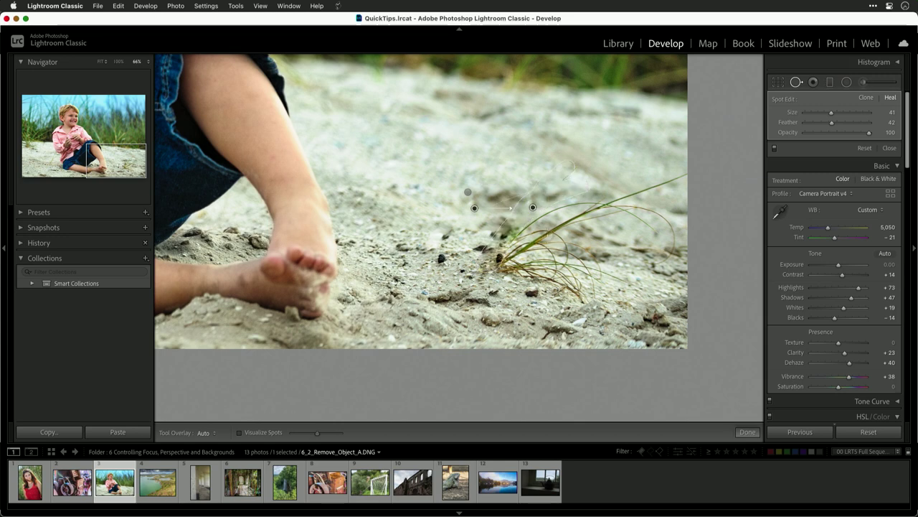
mouse_move(510, 249)
left_mouse_down()
mouse_move(518, 228)
mouse_move(514, 262)
mouse_move(518, 254)
mouse_move(496, 253)
mouse_move(502, 265)
mouse_move(538, 248)
mouse_move(539, 236)
mouse_move(531, 277)
mouse_move(556, 261)
mouse_move(540, 234)
mouse_move(531, 254)
mouse_move(555, 248)
mouse_move(504, 269)
left_mouse_up()
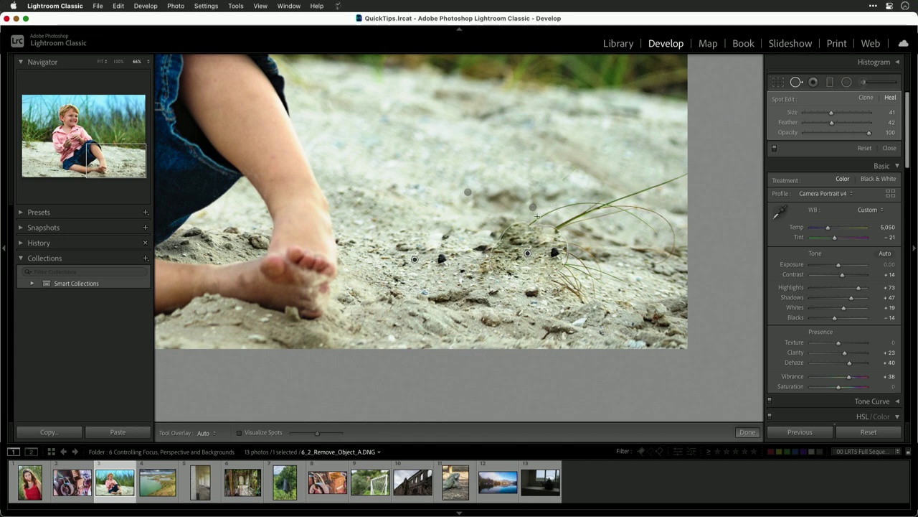
Heal the leftover grass stalks near the foot, moving the sources onto sand instead of the leg
mouse_move(549, 210)
left_mouse_down()
mouse_move(523, 227)
mouse_move(558, 208)
mouse_move(598, 205)
mouse_move(633, 223)
mouse_move(623, 209)
mouse_move(657, 216)
mouse_move(678, 246)
mouse_move(652, 268)
left_mouse_up()
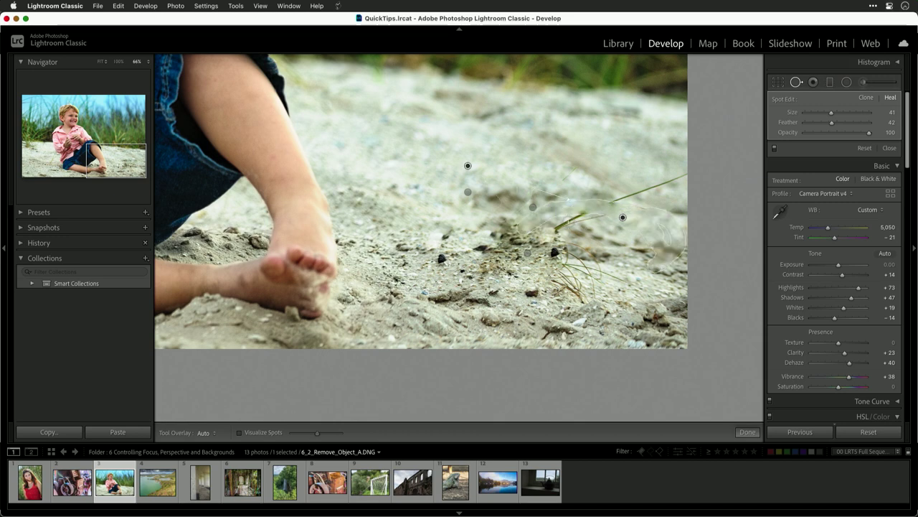
mouse_move(558, 223)
left_mouse_down()
mouse_move(612, 204)
mouse_move(563, 226)
left_mouse_up()
mouse_move(620, 205)
left_mouse_down()
mouse_move(692, 171)
mouse_move(613, 205)
left_mouse_up()
mouse_move(556, 236)
left_mouse_down()
mouse_move(509, 232)
mouse_move(574, 244)
mouse_move(595, 267)
mouse_move(546, 235)
left_mouse_up()
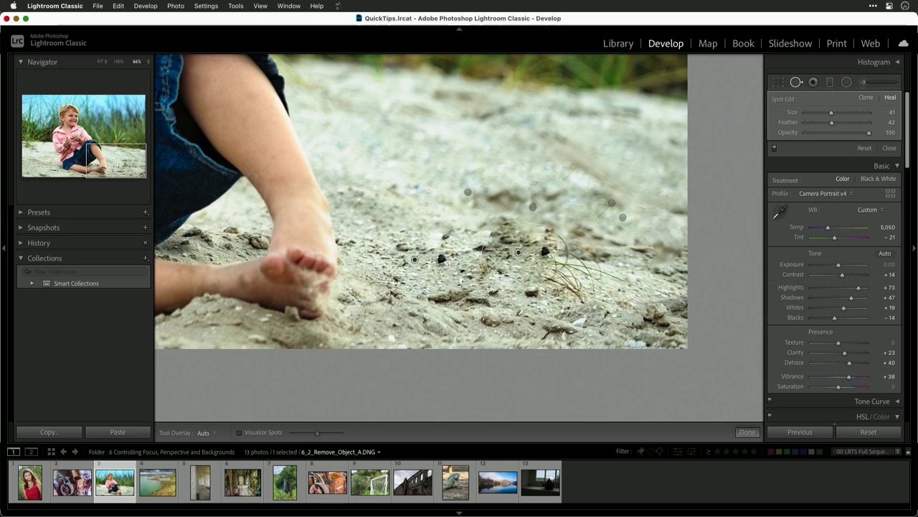
mouse_move(558, 285)
left_mouse_down()
mouse_move(561, 261)
mouse_move(558, 271)
mouse_move(567, 257)
mouse_move(560, 233)
mouse_move(547, 253)
left_mouse_up()
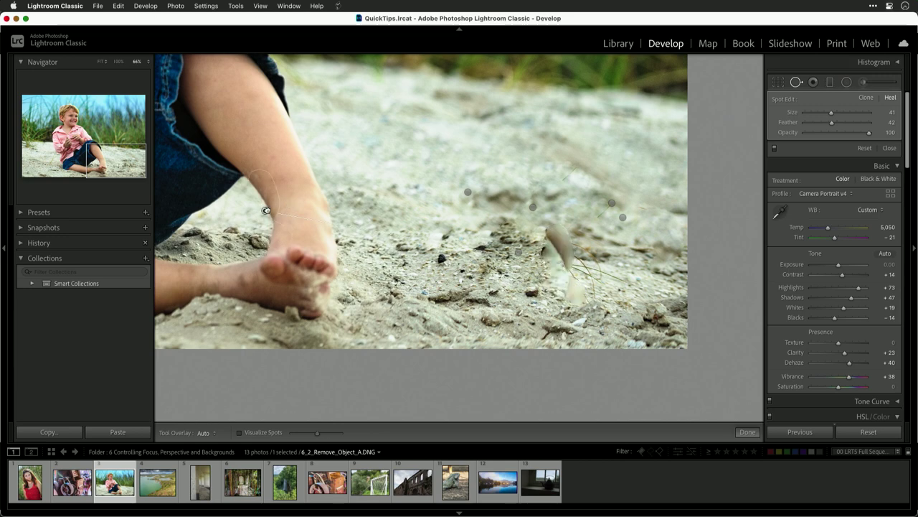
mouse_move(266, 210)
left_mouse_down()
mouse_move(381, 216)
mouse_move(440, 277)
mouse_move(466, 272)
mouse_move(477, 313)
mouse_move(491, 243)
mouse_move(505, 244)
mouse_move(499, 231)
mouse_move(500, 252)
left_mouse_up()
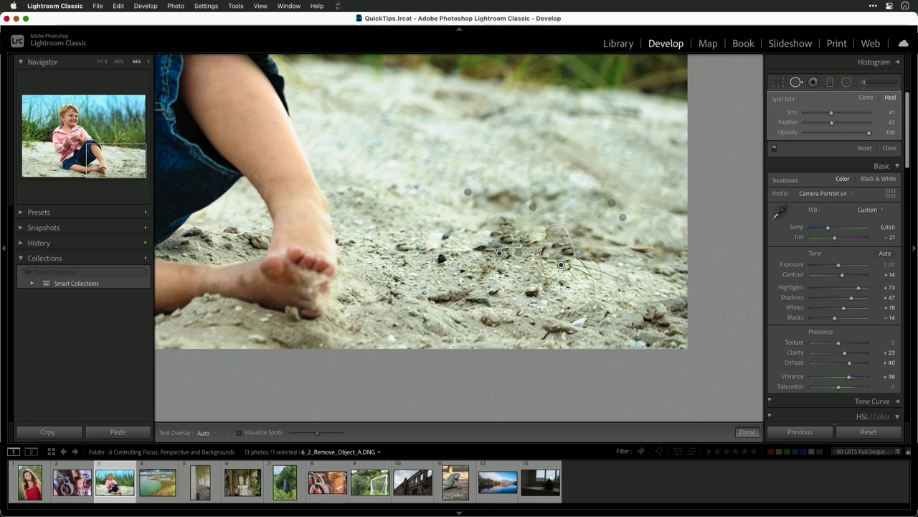
Heal the last faint grass wisps, shift one spot's source to matching sand, and close the tool
mouse_move(597, 275)
left_mouse_down()
mouse_move(585, 270)
mouse_move(593, 287)
left_mouse_up()
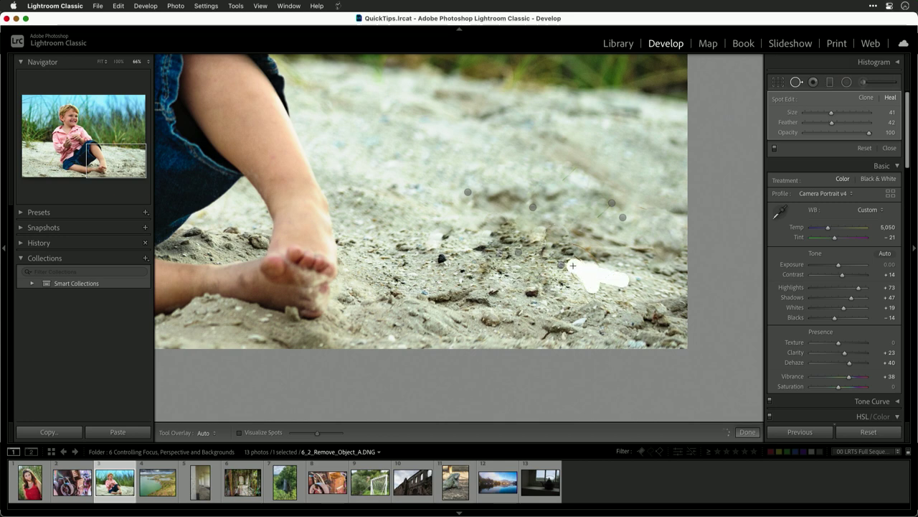
mouse_move(564, 260)
left_mouse_down()
mouse_move(598, 260)
mouse_move(567, 246)
mouse_move(573, 259)
mouse_move(567, 239)
mouse_move(585, 289)
left_mouse_up()
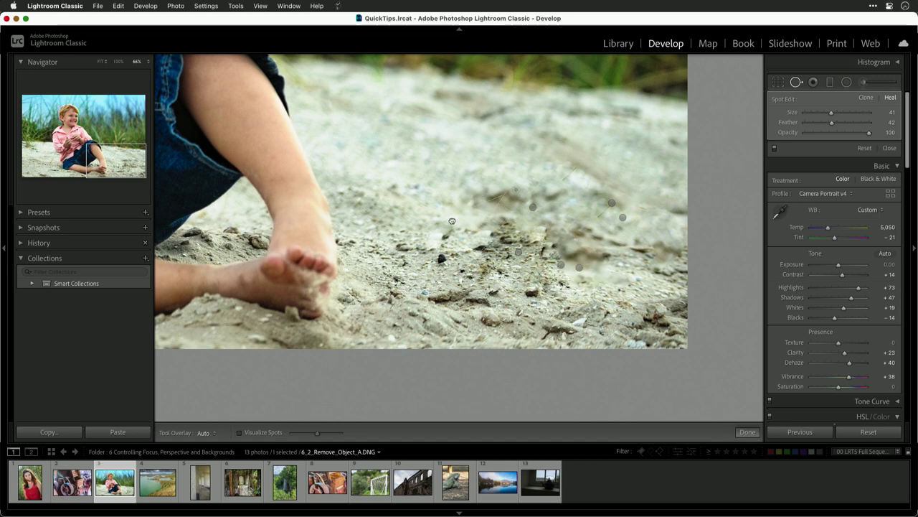
mouse_move(437, 243)
left_mouse_down()
mouse_move(440, 251)
mouse_move(503, 208)
mouse_move(462, 270)
left_mouse_up()
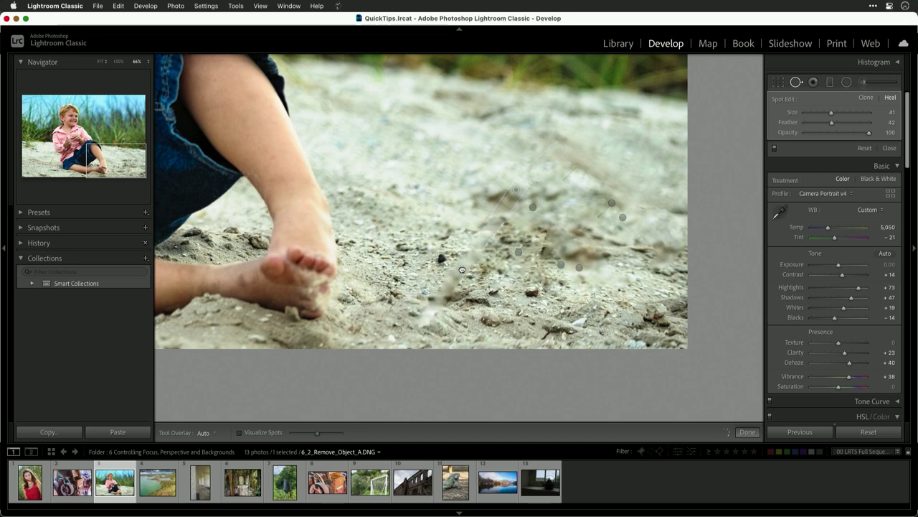
left_click(561, 231)
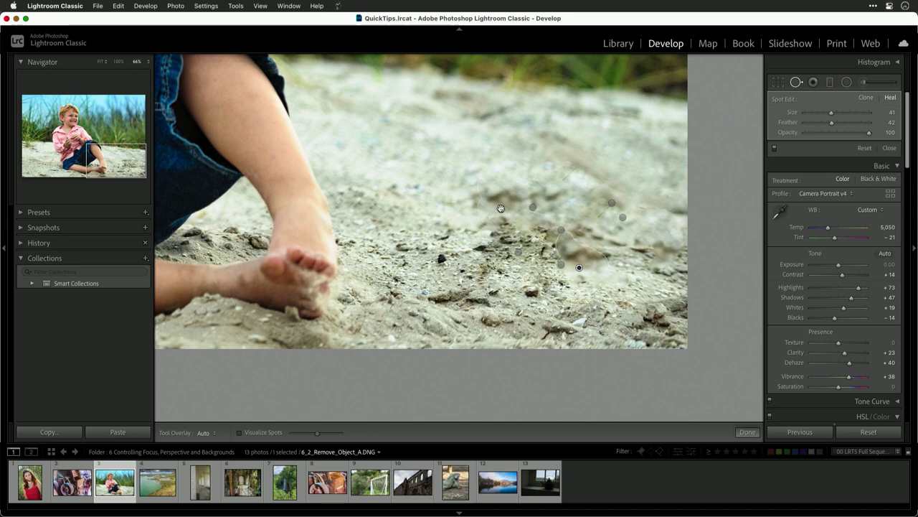
mouse_move(500, 210)
left_mouse_down()
mouse_move(491, 252)
mouse_move(509, 302)
mouse_move(535, 319)
mouse_move(515, 252)
left_mouse_up()
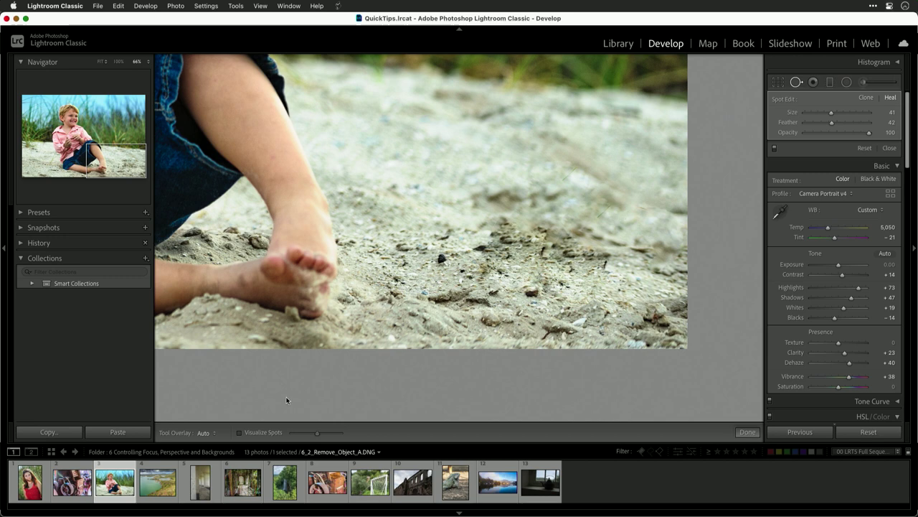
left_click(796, 83)
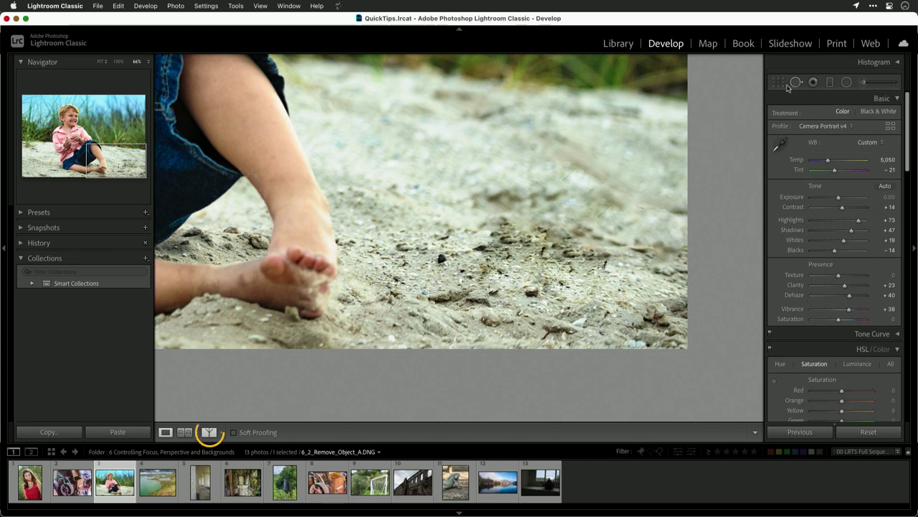
Compare before and after side by side and stacked around the foot, then return to the full Loupe view
left_click(211, 432)
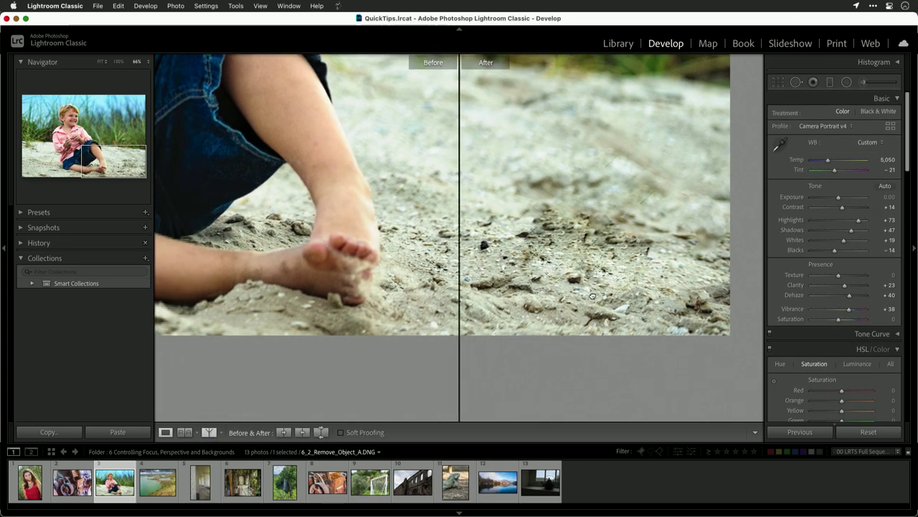
left_click_drag(593, 296, 457, 296)
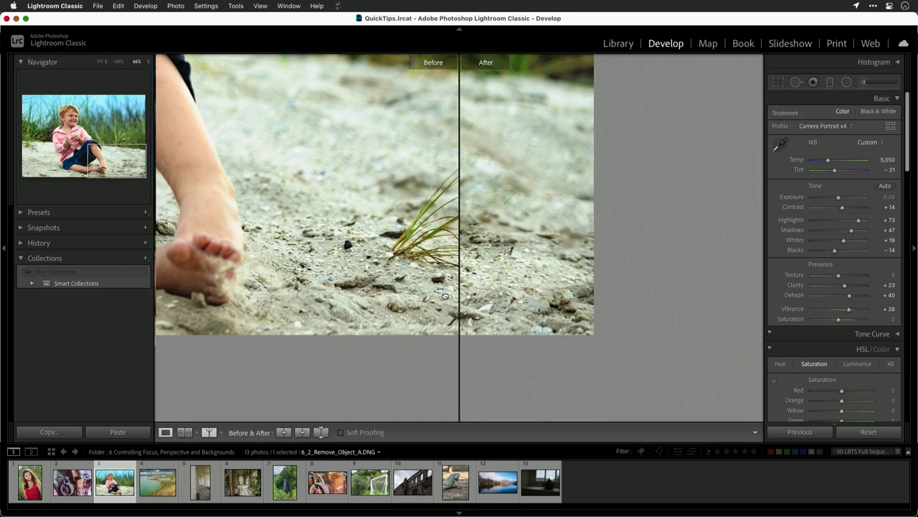
key("alt+y")
mouse_move(448, 315)
left_mouse_down()
mouse_move(441, 292)
mouse_move(440, 302)
left_mouse_up()
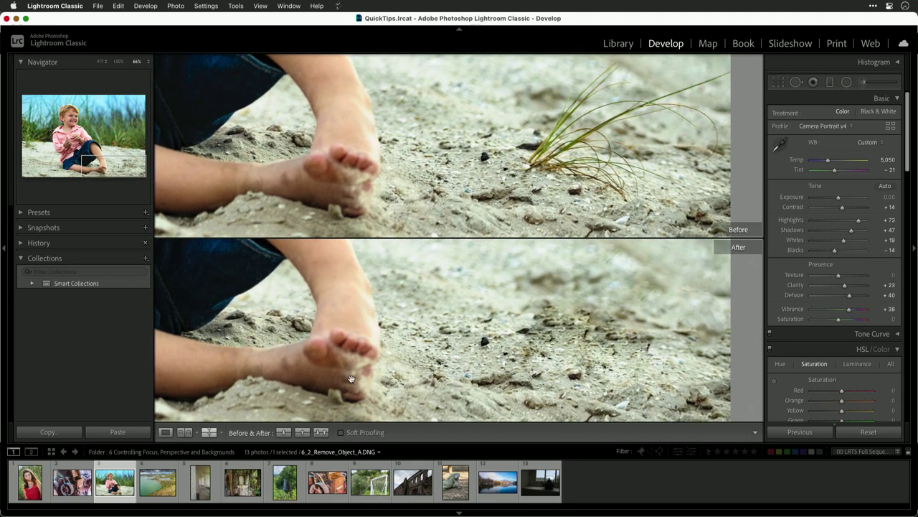
key("alt+y")
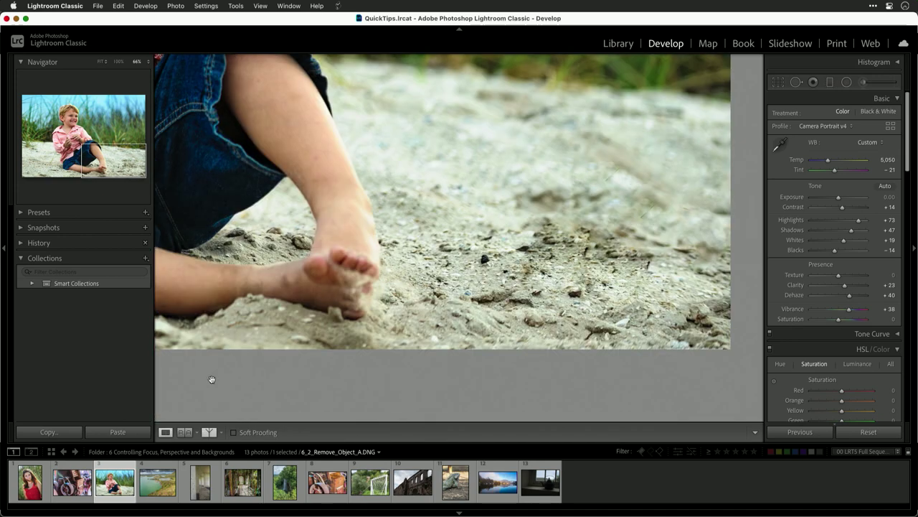
left_click(324, 308)
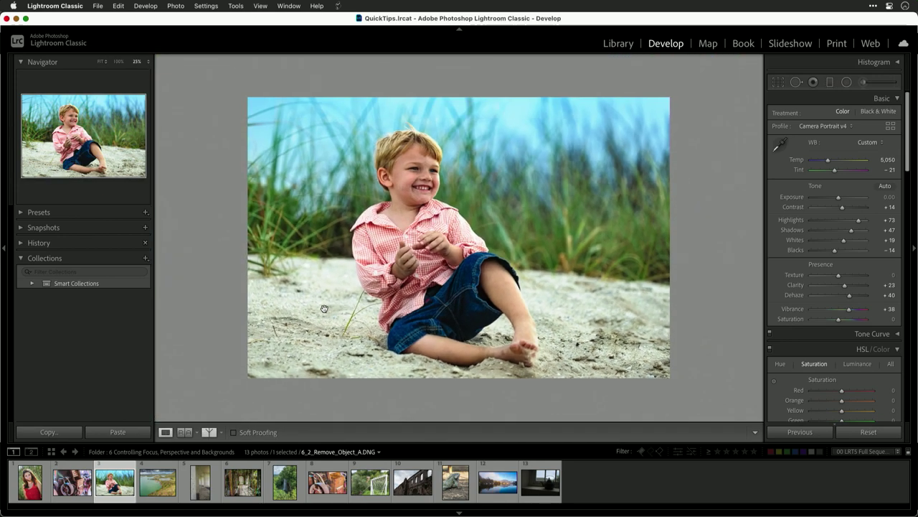